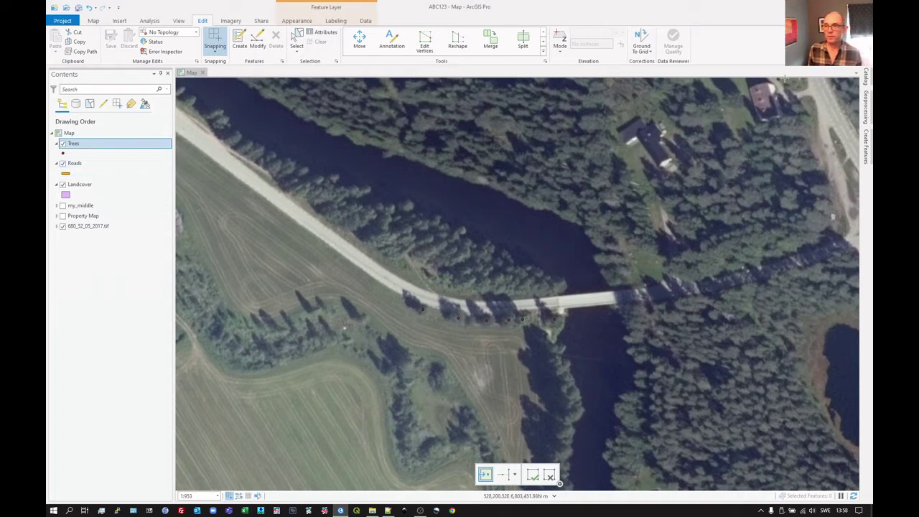
Step: Browse ABC123.gdb in the Catalog pane and select the Roads layer in Contents
left_click(865, 82)
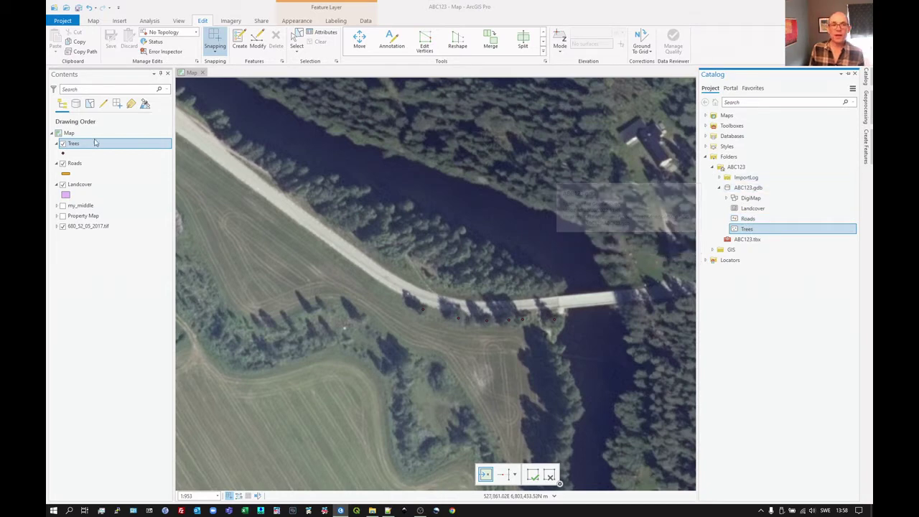
left_click(78, 164)
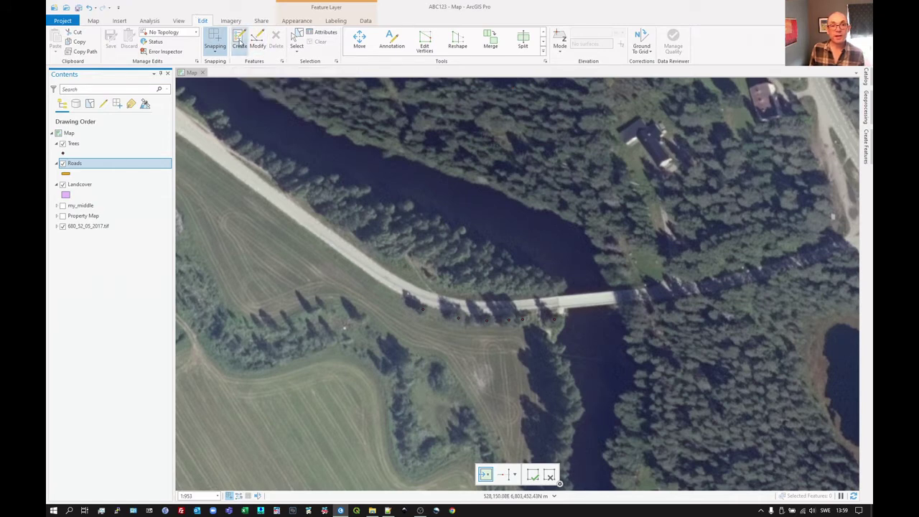
Step: Activate the Roads line template and pan the map east to the main road junction
left_click(866, 147)
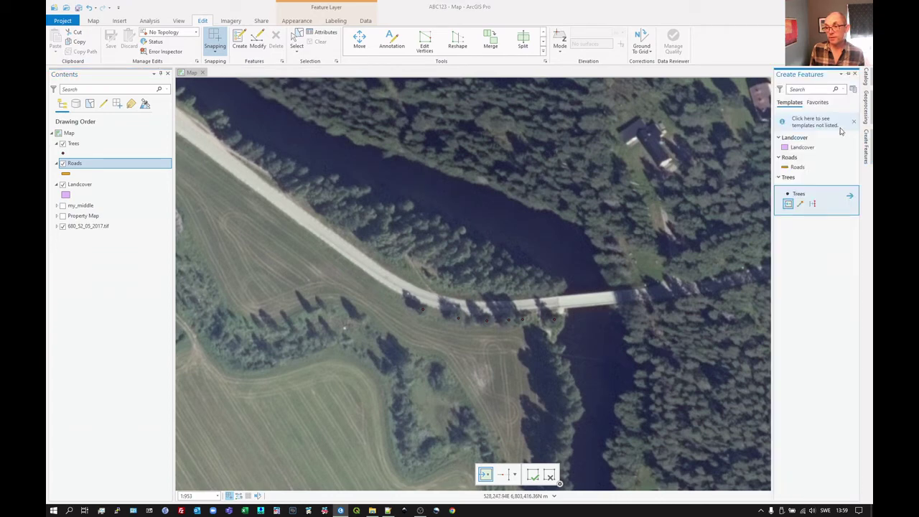
left_click(801, 168)
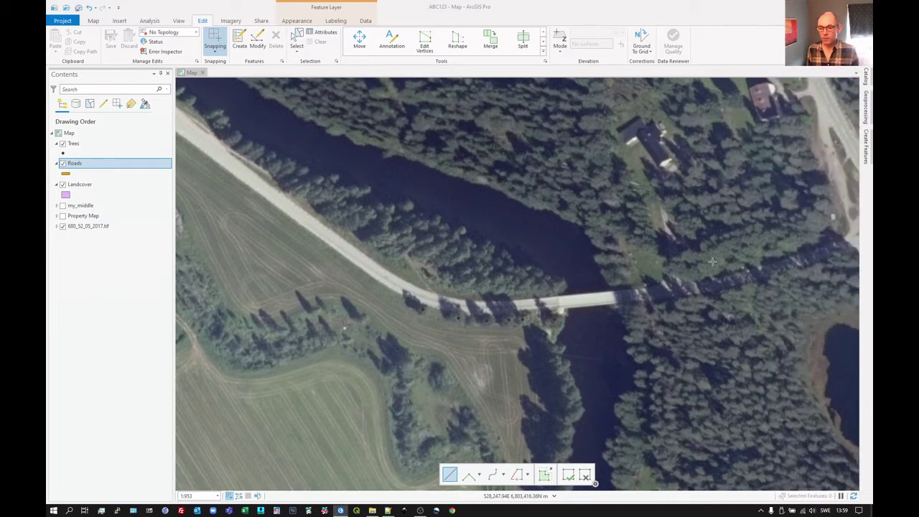
key("Right")
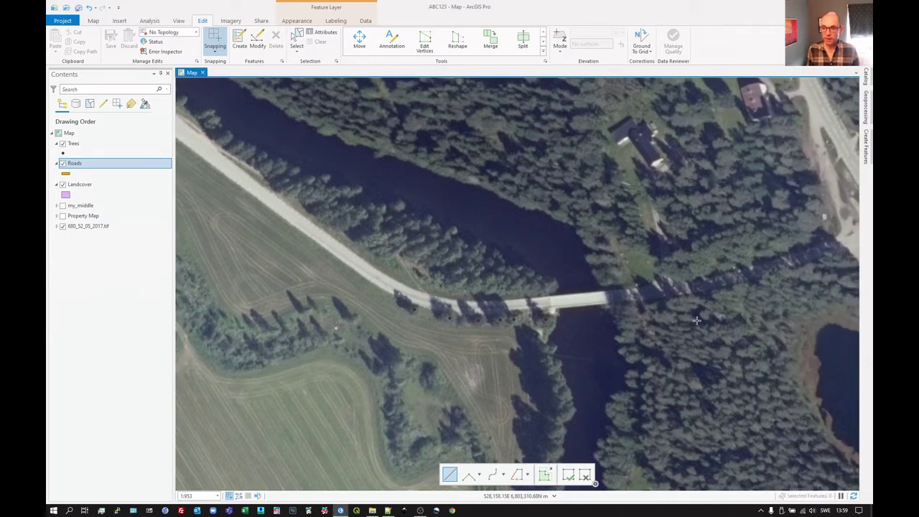
key("Right")
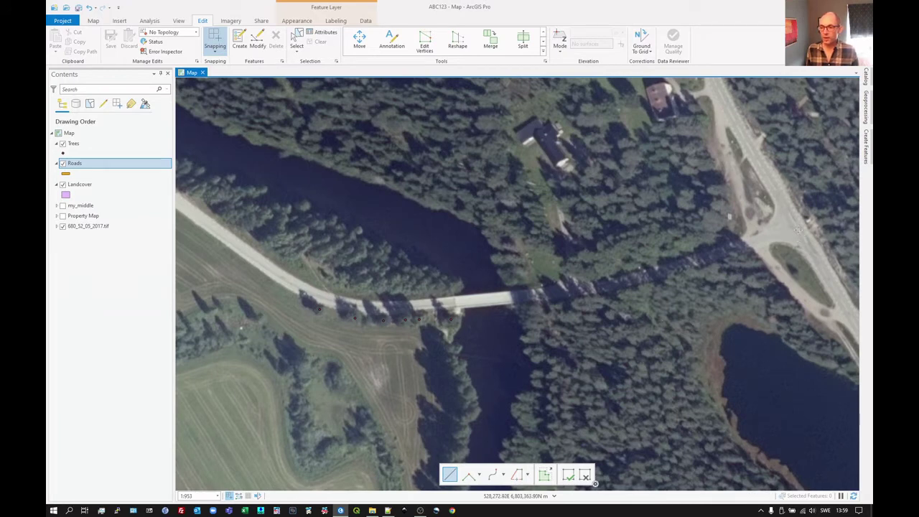
Step: Set the Roads template defaults to TypeText Broad and MaxSpeed 50
left_click(867, 141)
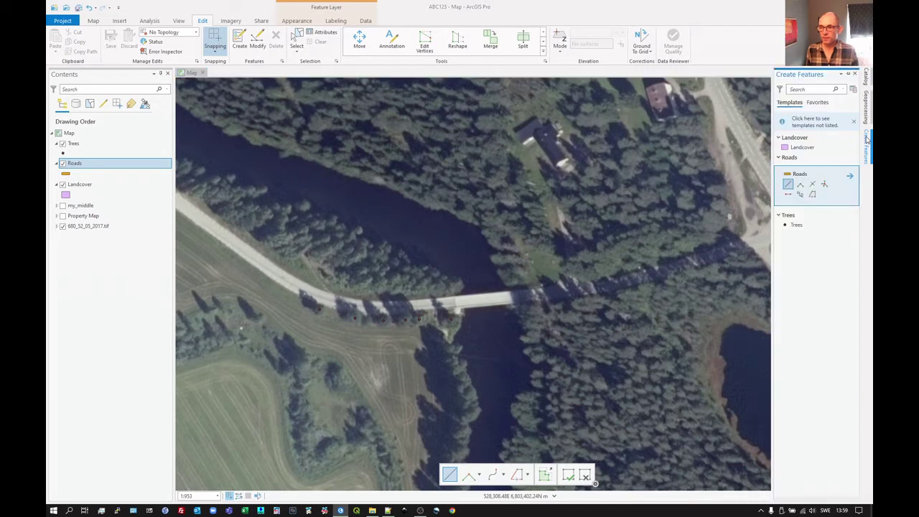
left_click(850, 178)
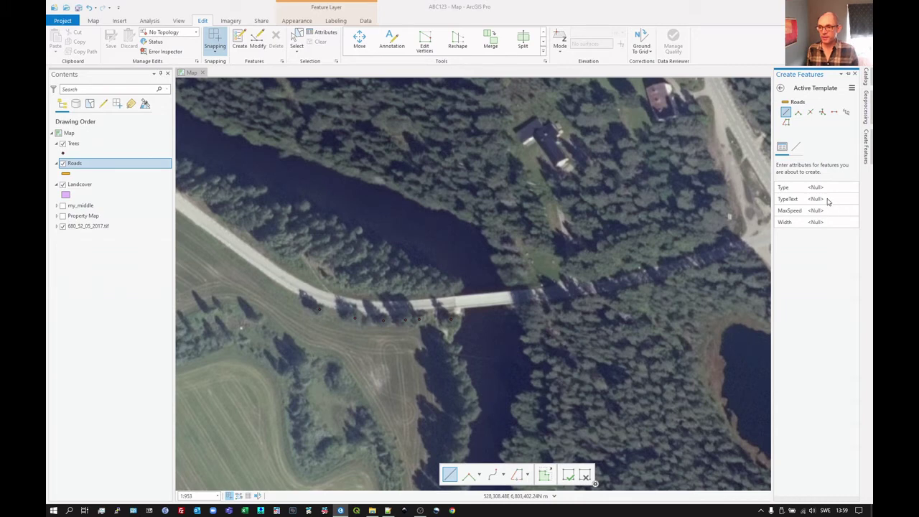
left_click(828, 199)
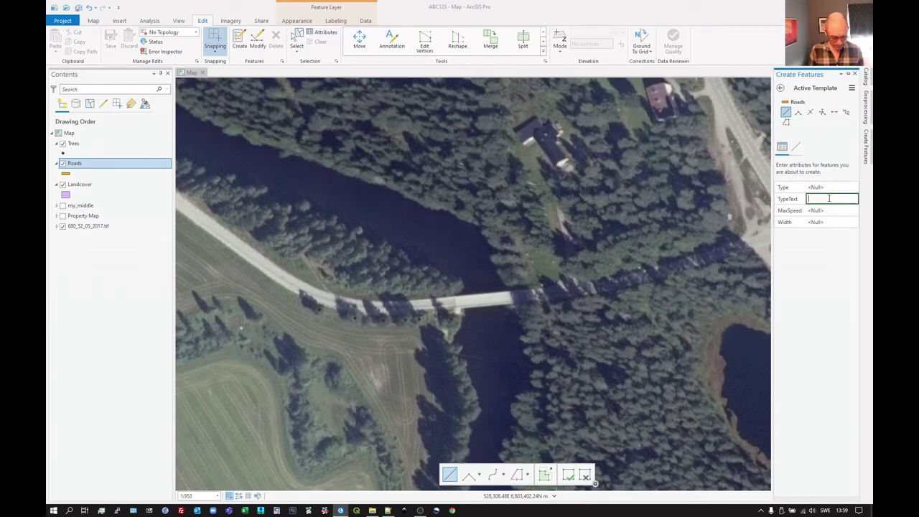
type("Bro")
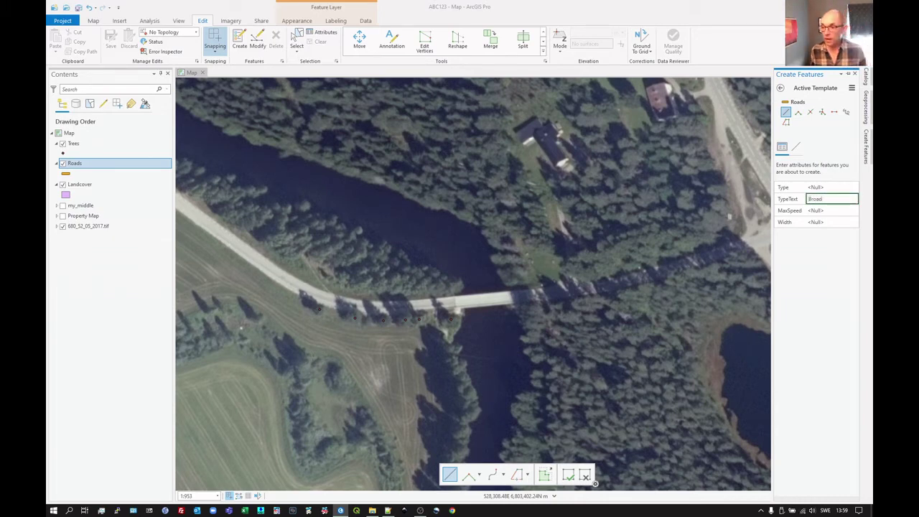
type("ad")
left_click(825, 211)
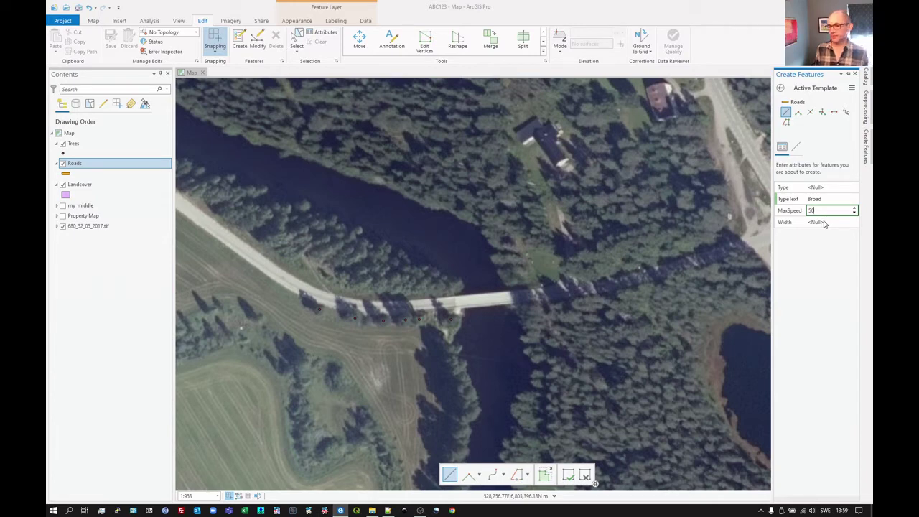
left_click(825, 223)
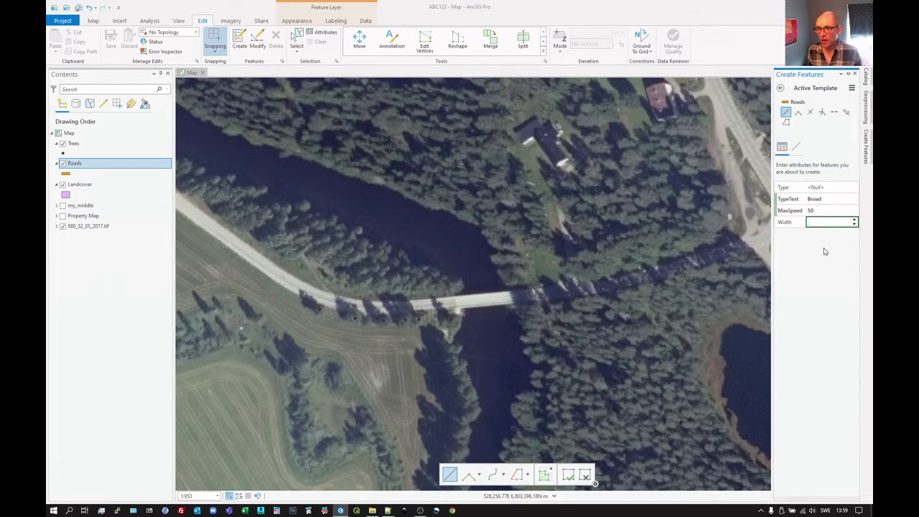
left_click(782, 87)
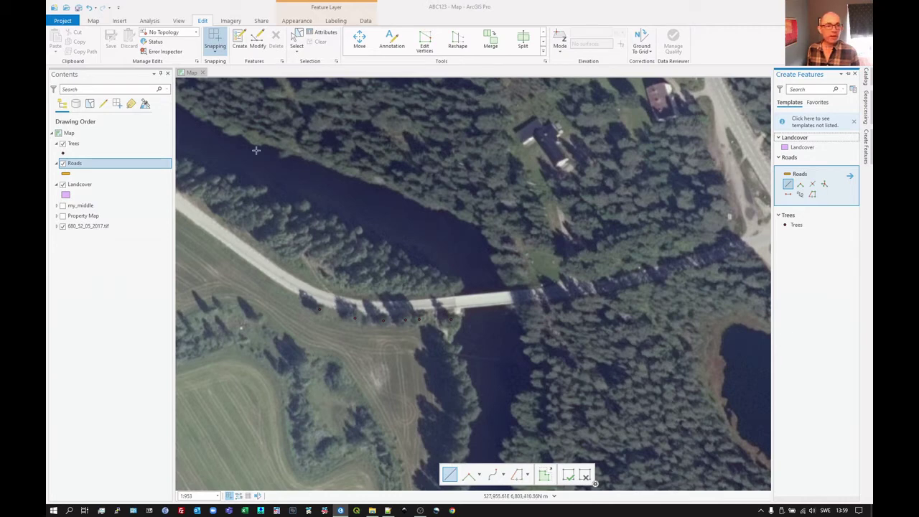
Step: Sketch a trial Roads line from the main road west to the bridge's east end, then cancel it
left_click(159, 170)
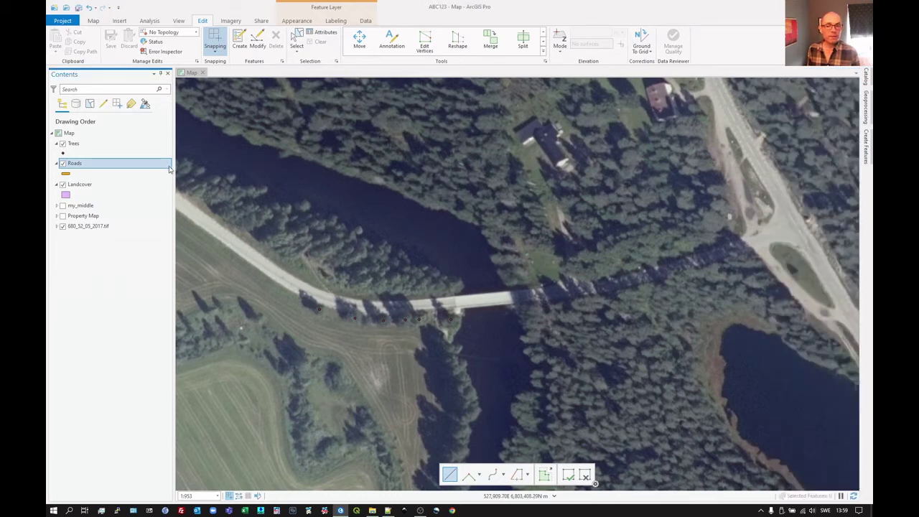
left_click(799, 230)
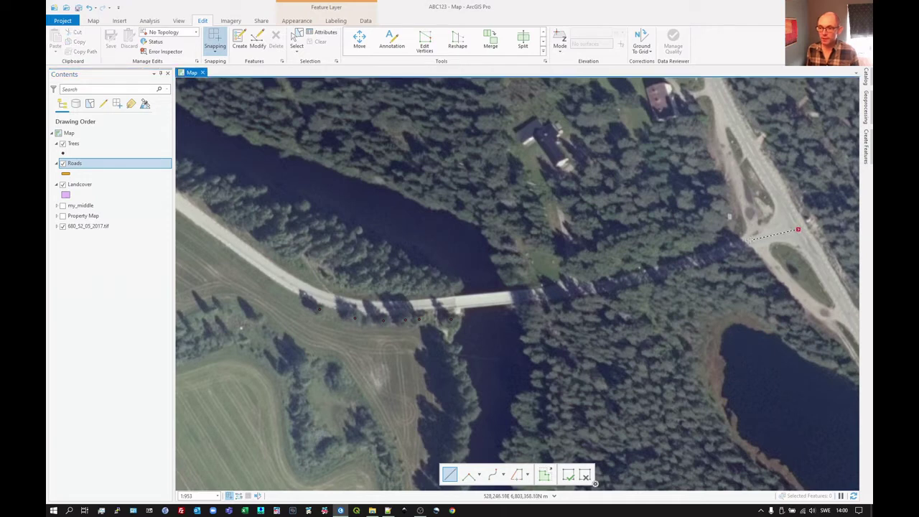
left_click(745, 243)
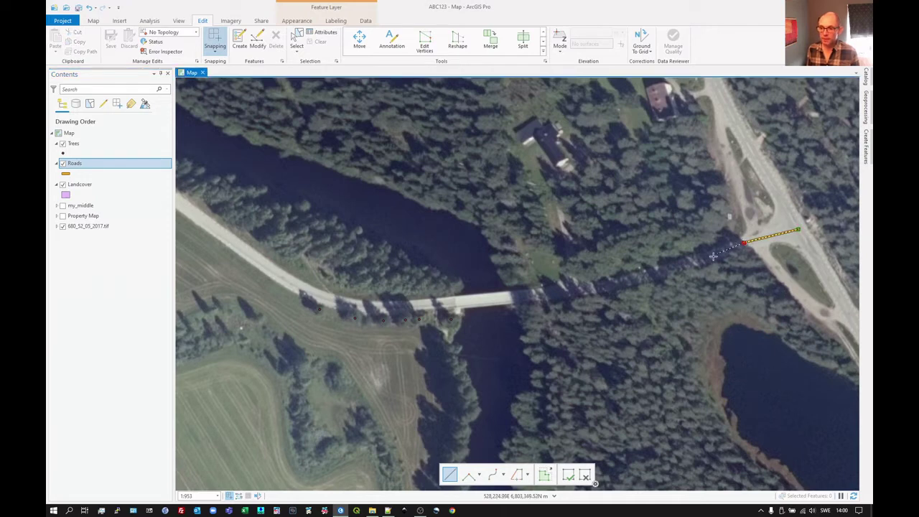
left_click(668, 270)
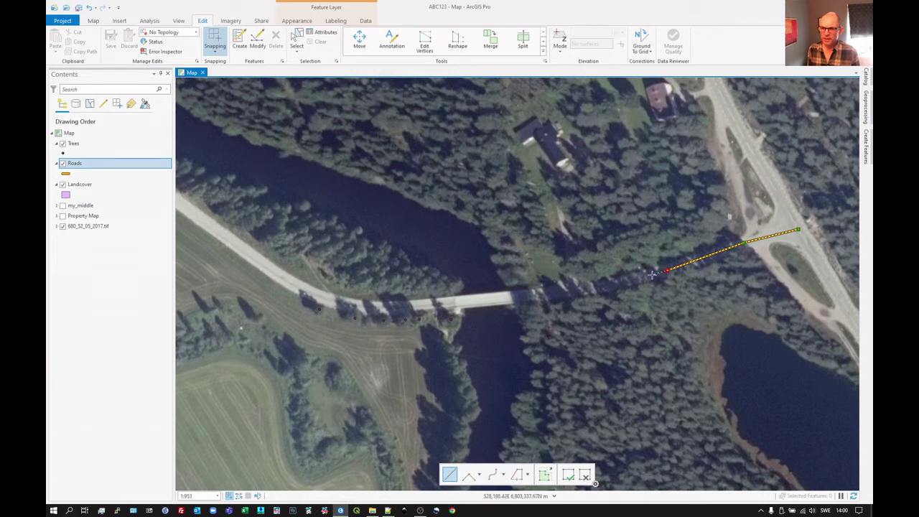
left_click(615, 283)
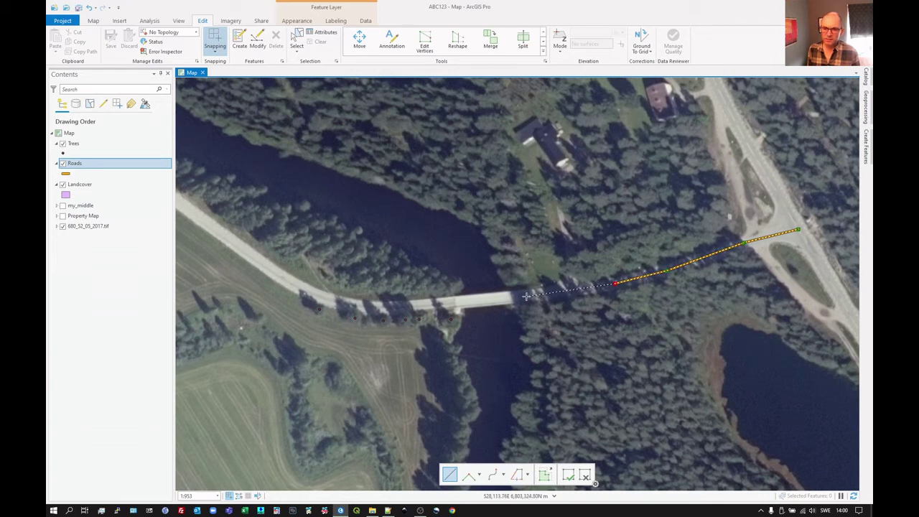
left_click(552, 294)
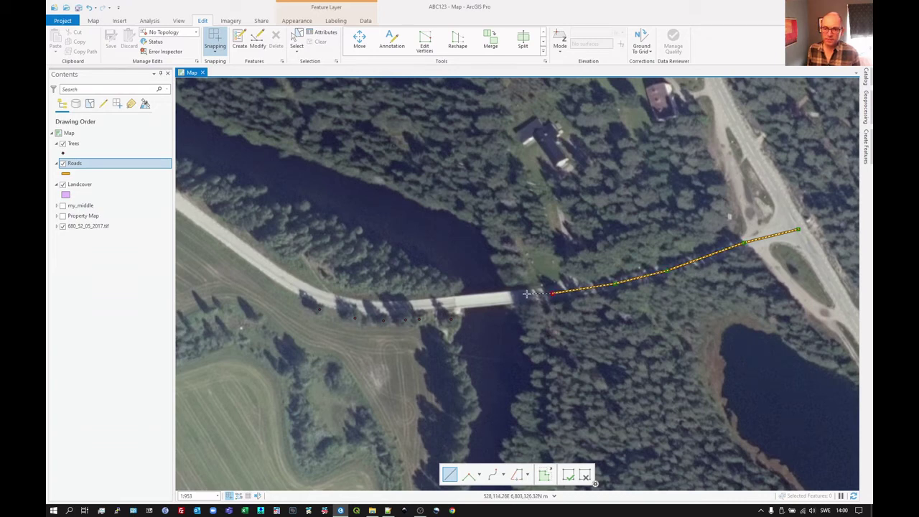
left_click(523, 296)
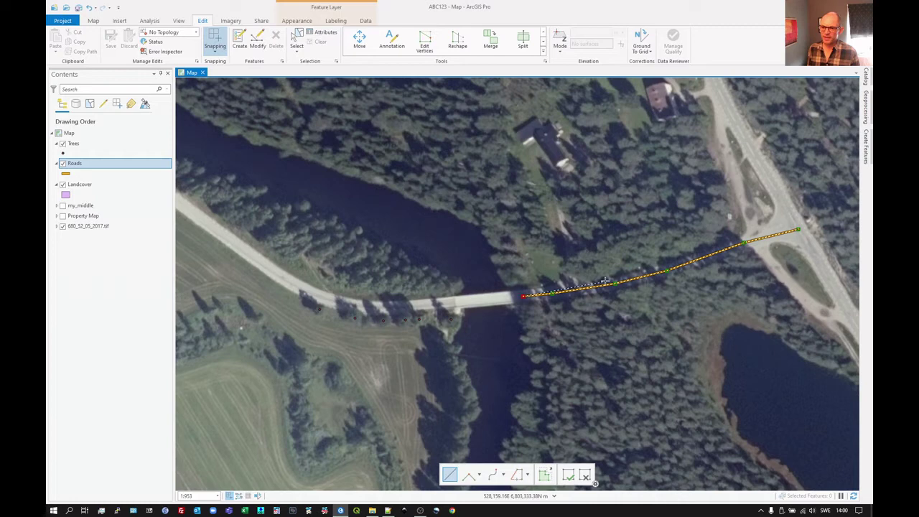
double_click(523, 296)
right_click(524, 295)
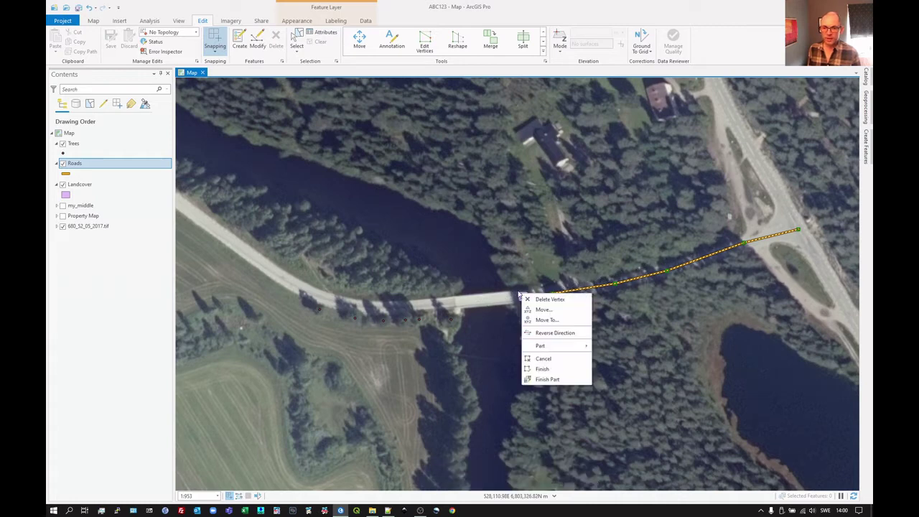
left_click(550, 360)
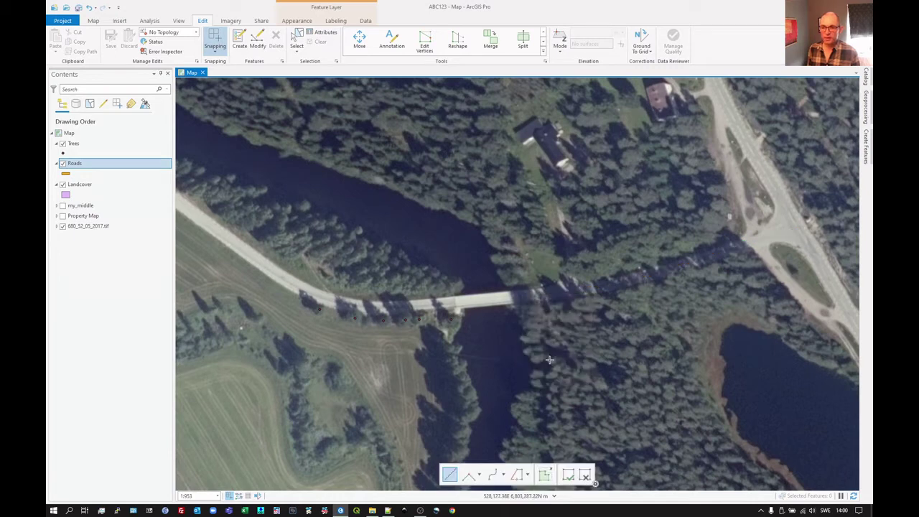
left_click(479, 478)
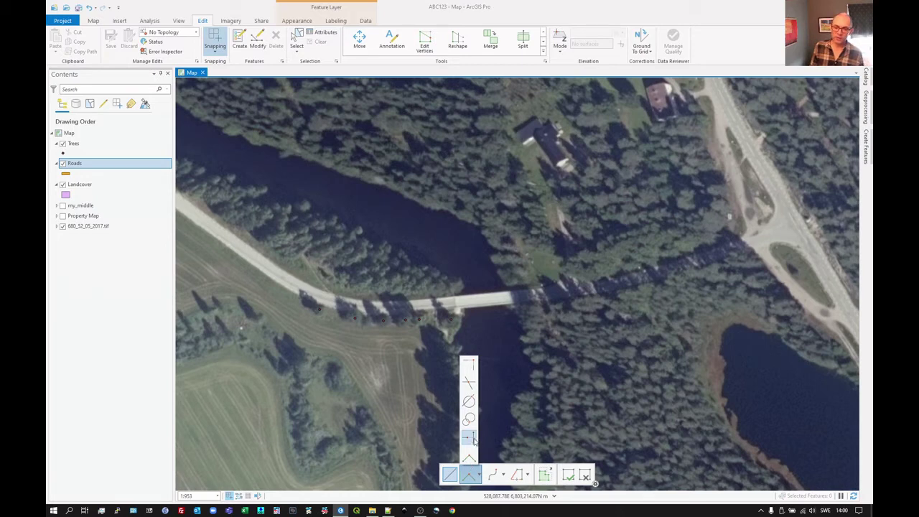
left_click(505, 478)
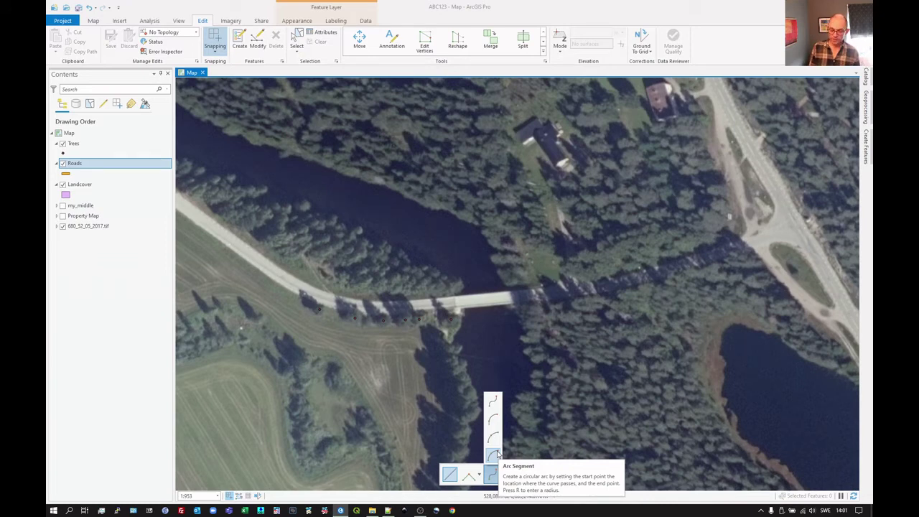
left_click(499, 454)
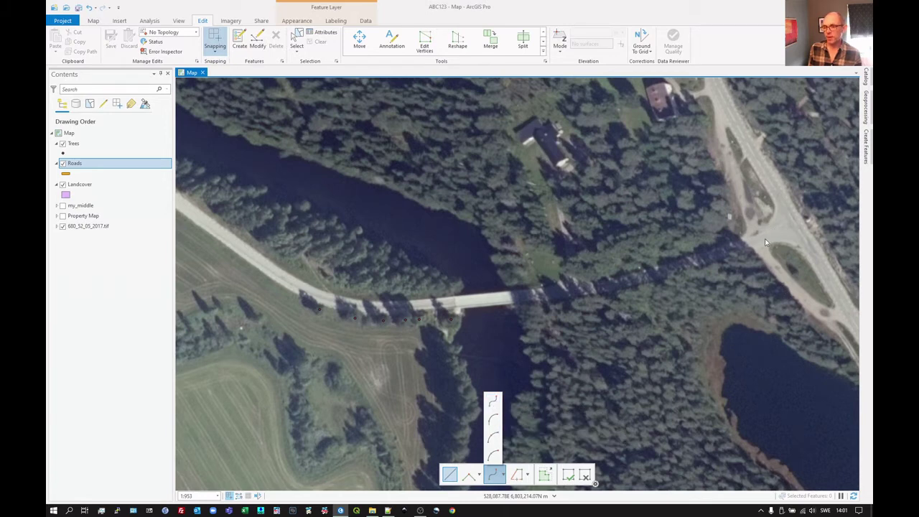
left_click(450, 478)
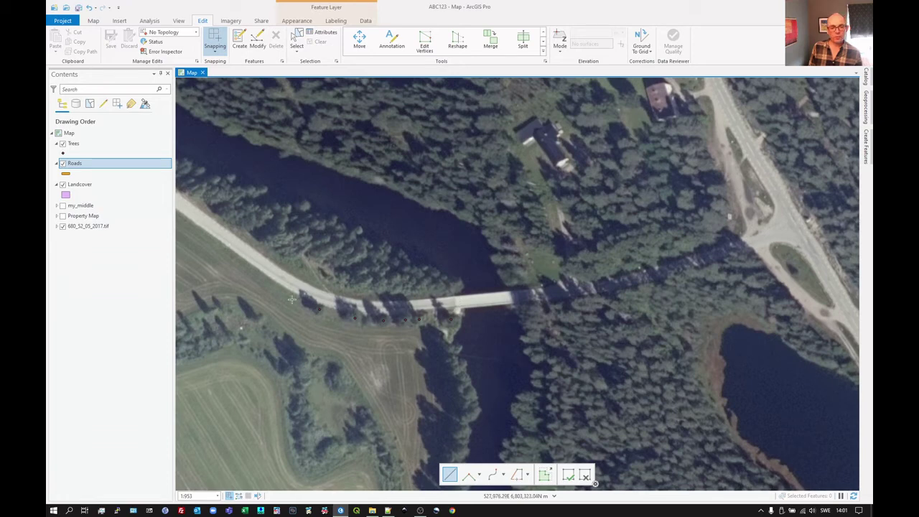
Step: Trace a Roads line from the intersection west along the road to the bridge's east end and finish it
left_click(796, 227)
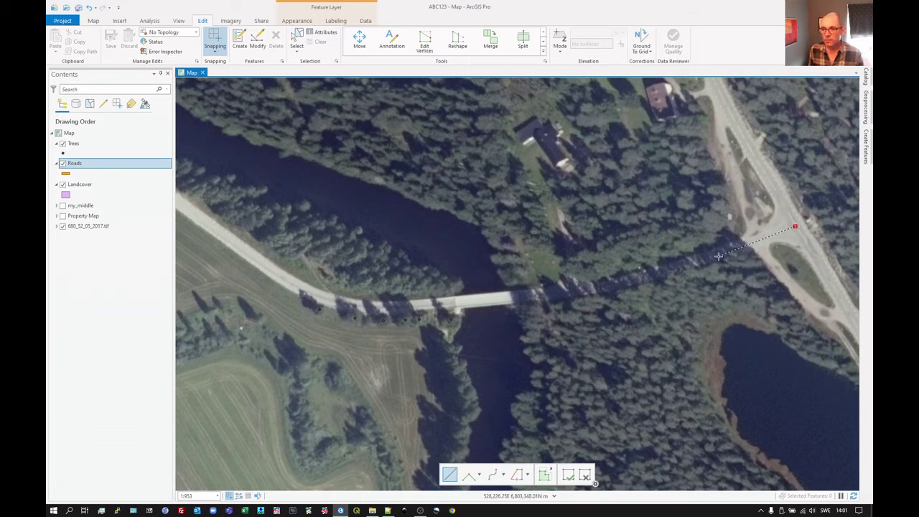
left_click(737, 246)
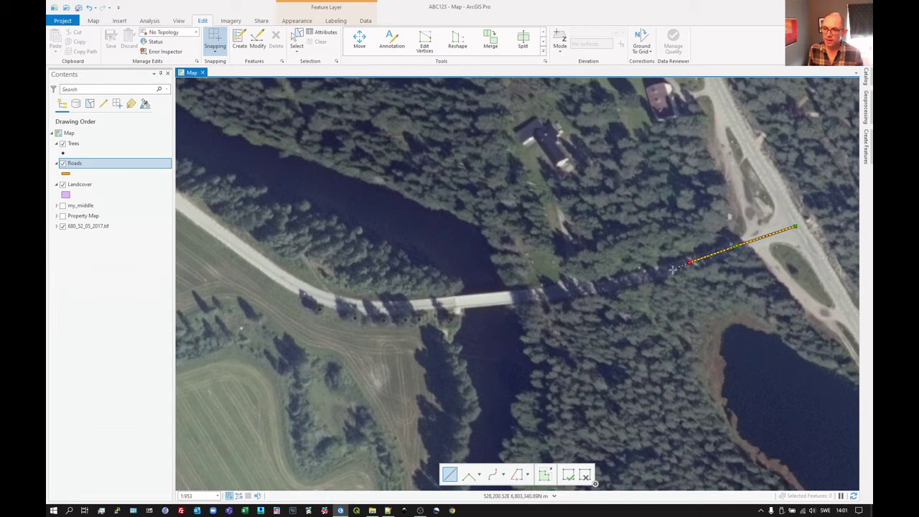
left_click(648, 274)
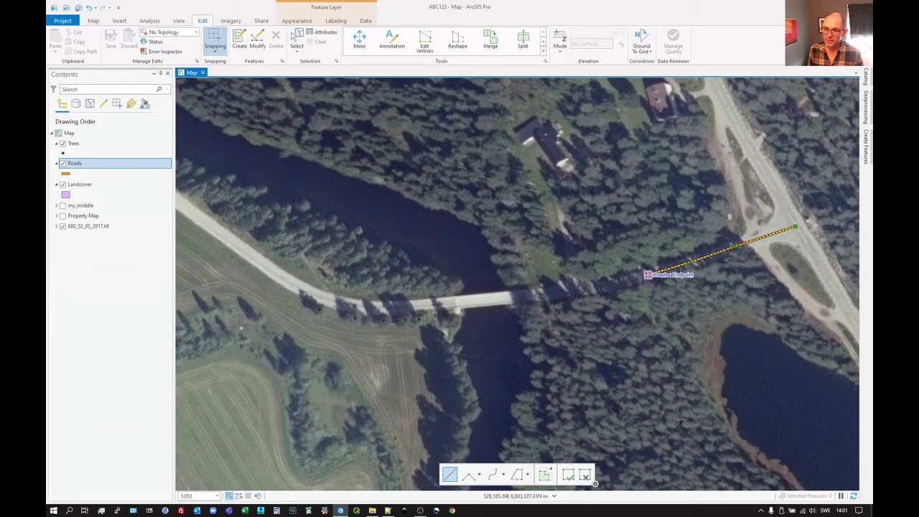
left_click(612, 285)
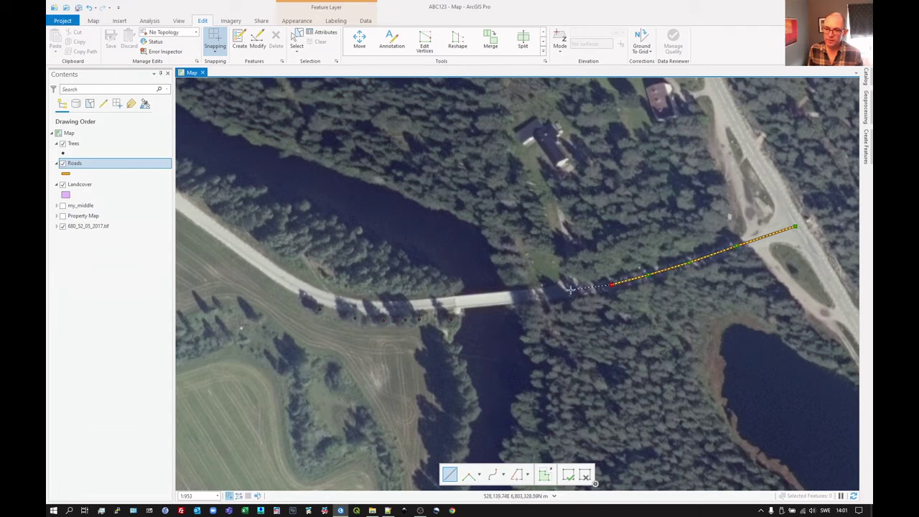
left_click(570, 290)
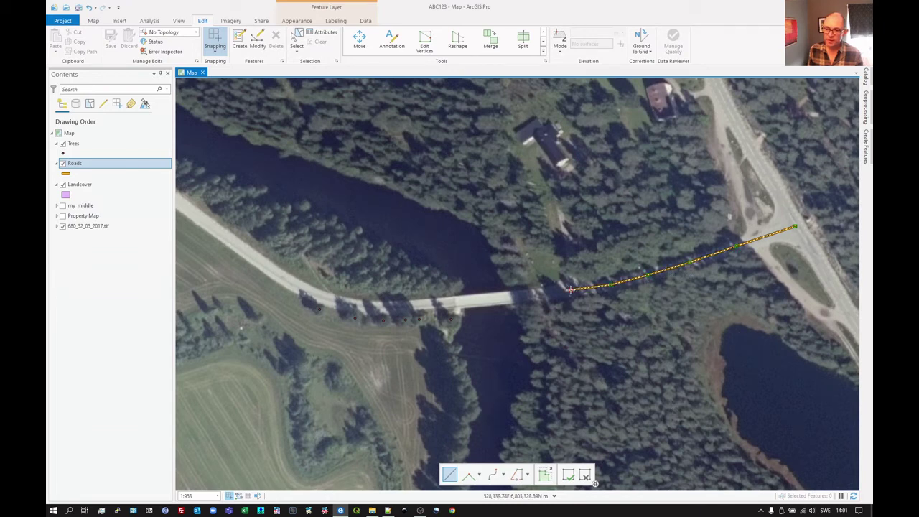
left_click(515, 295)
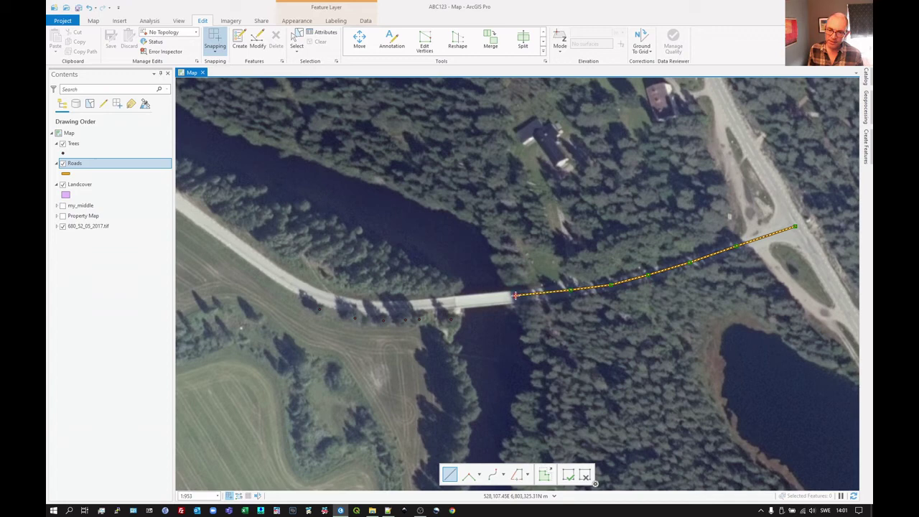
right_click(516, 296)
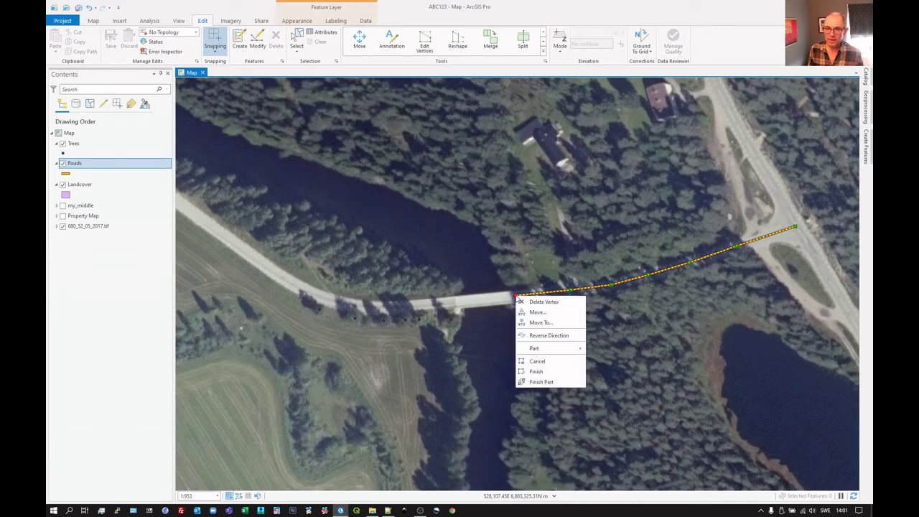
left_click(536, 372)
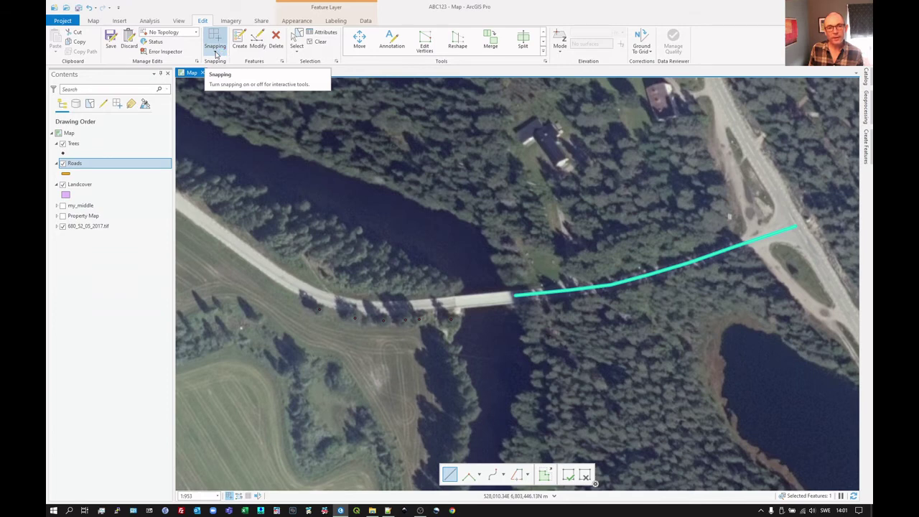
left_click(216, 54)
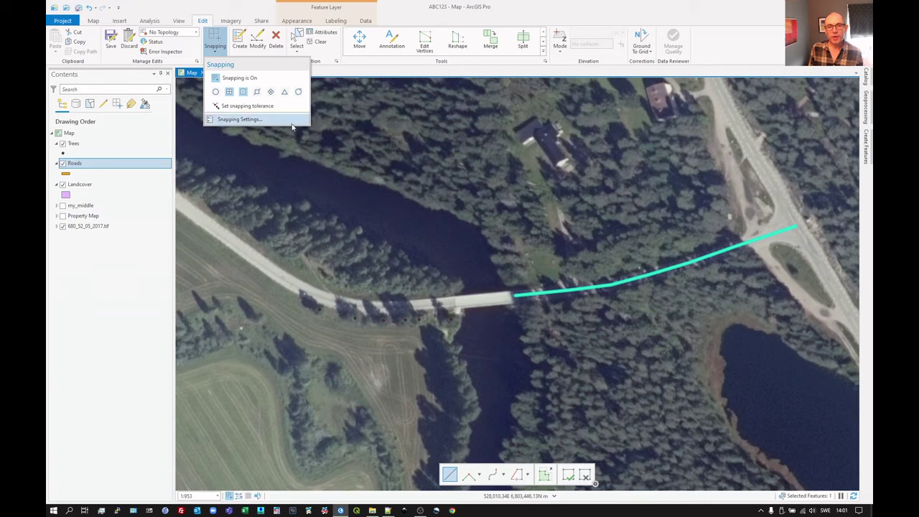
left_click(394, 72)
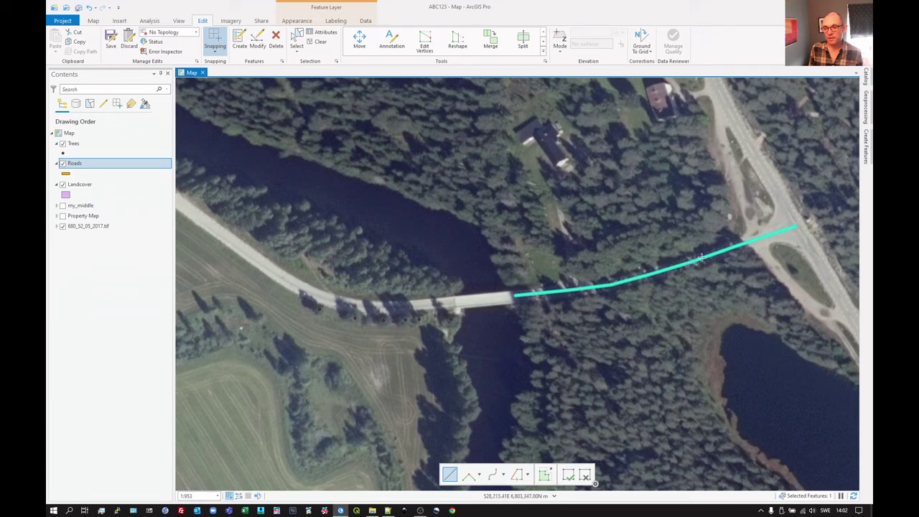
left_click(215, 55)
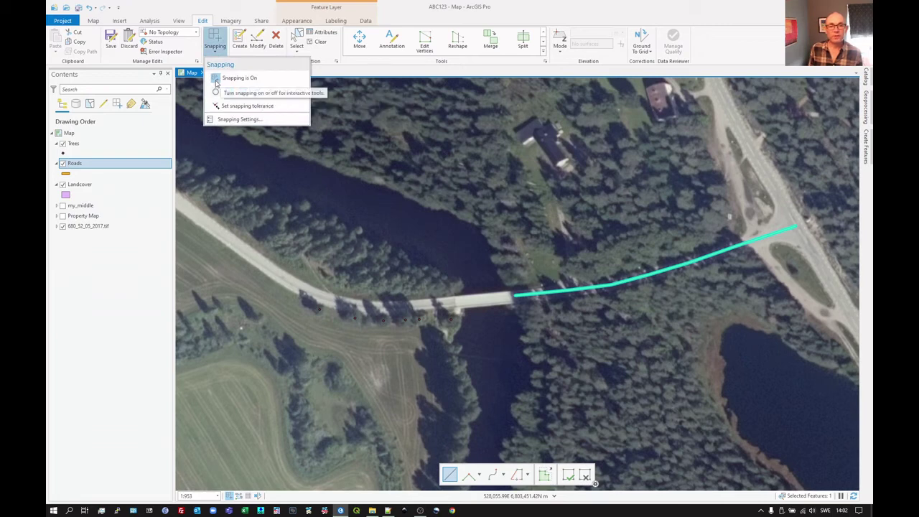
left_click(361, 69)
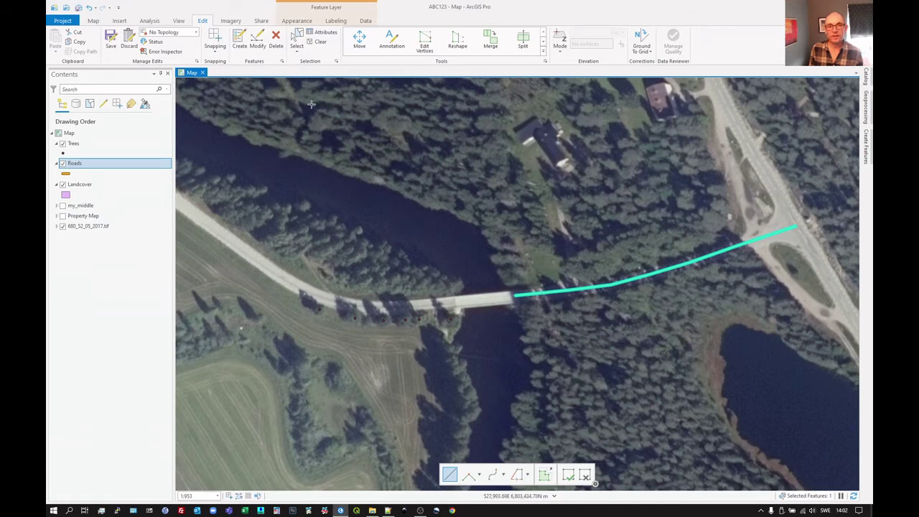
left_click(217, 53)
left_click(217, 78)
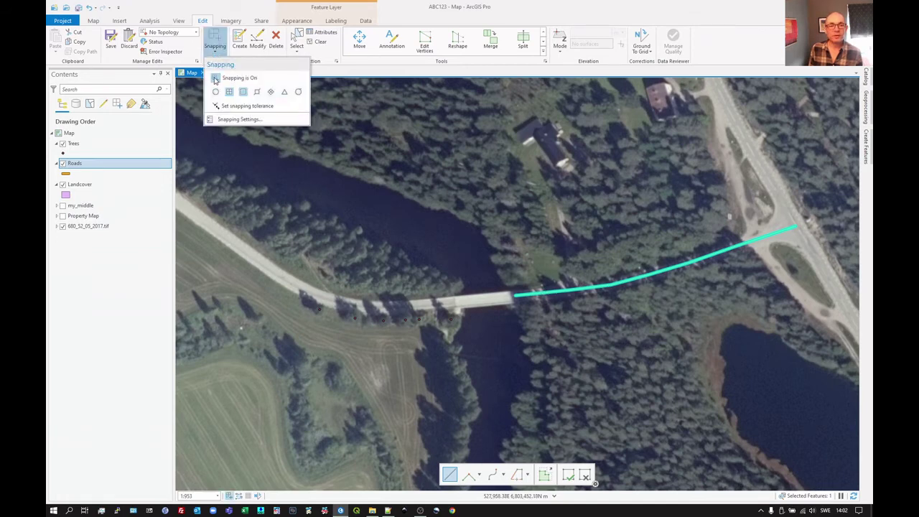
left_click(616, 261)
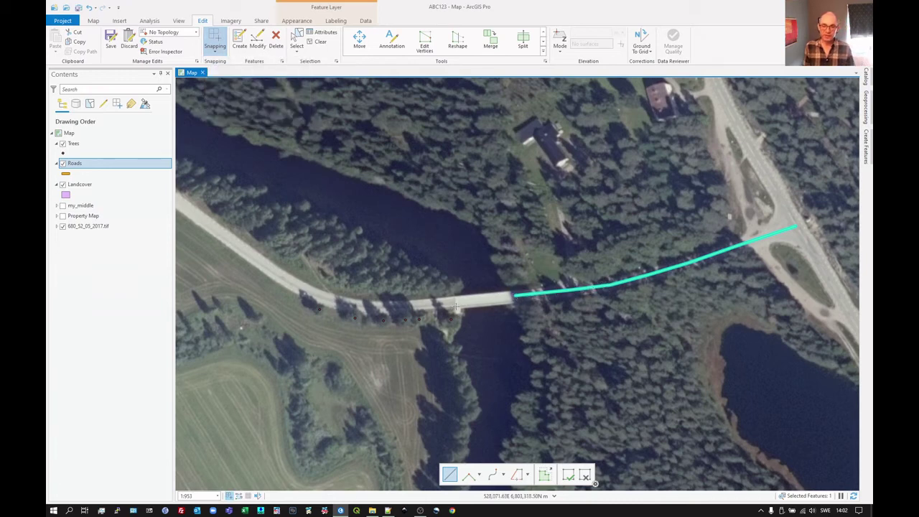
Step: Draw a short Roads line from the existing line's end across the bridge and finish it
left_click(514, 295)
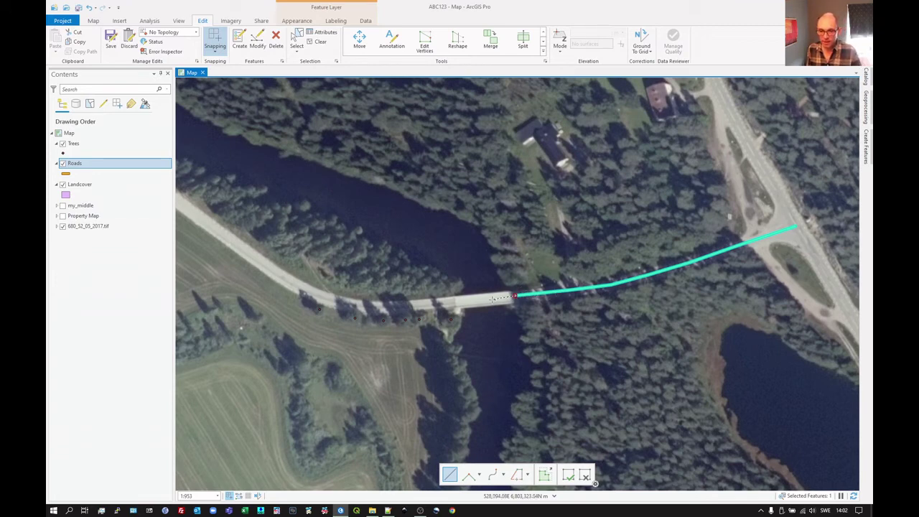
right_click(456, 302)
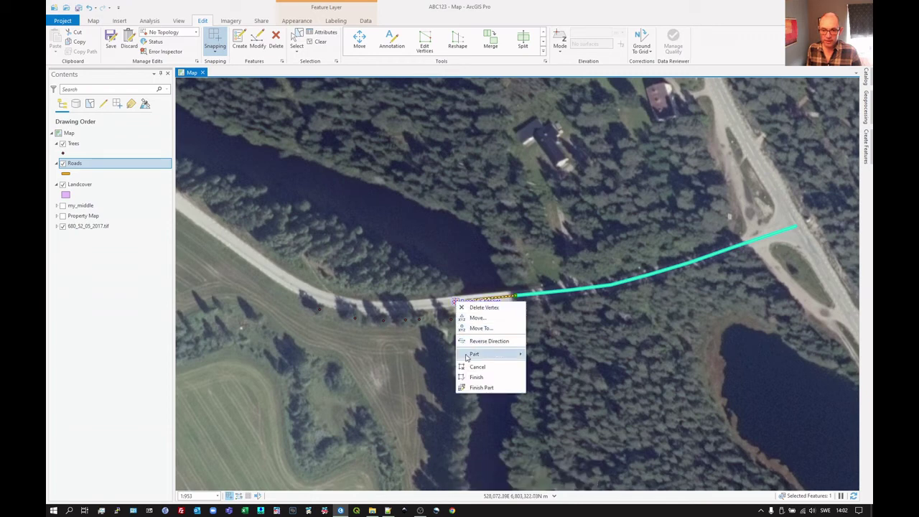
left_click(475, 378)
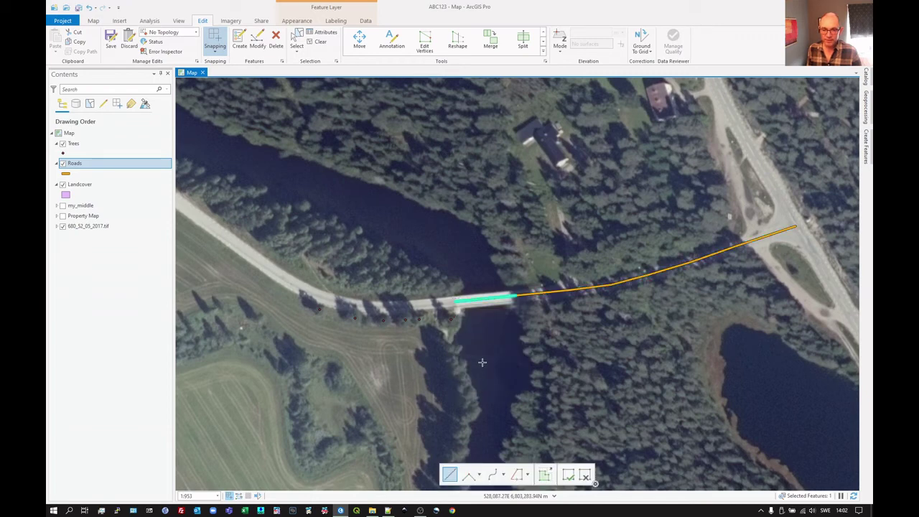
Step: Trace a Bezier-curve Roads line from the bridge's west end around the bend toward the left edge
left_click(496, 477)
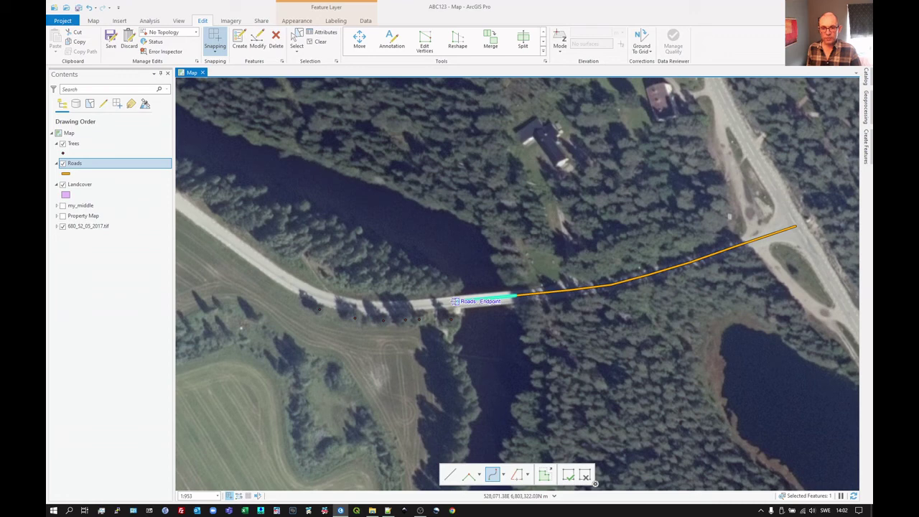
left_click(455, 301)
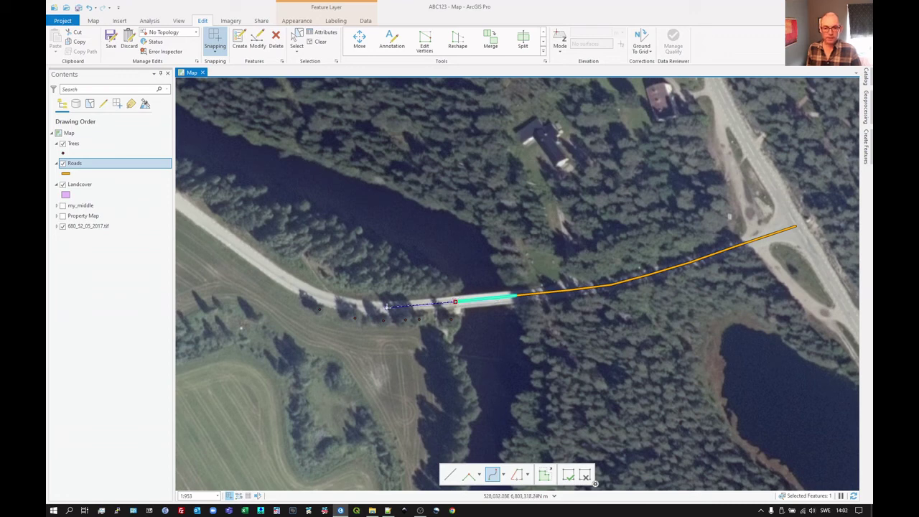
left_click(387, 307)
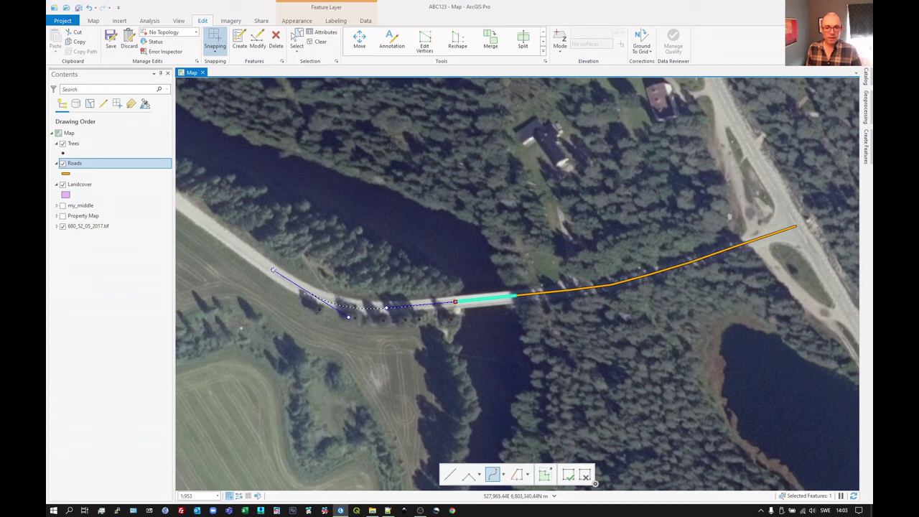
left_click(310, 294)
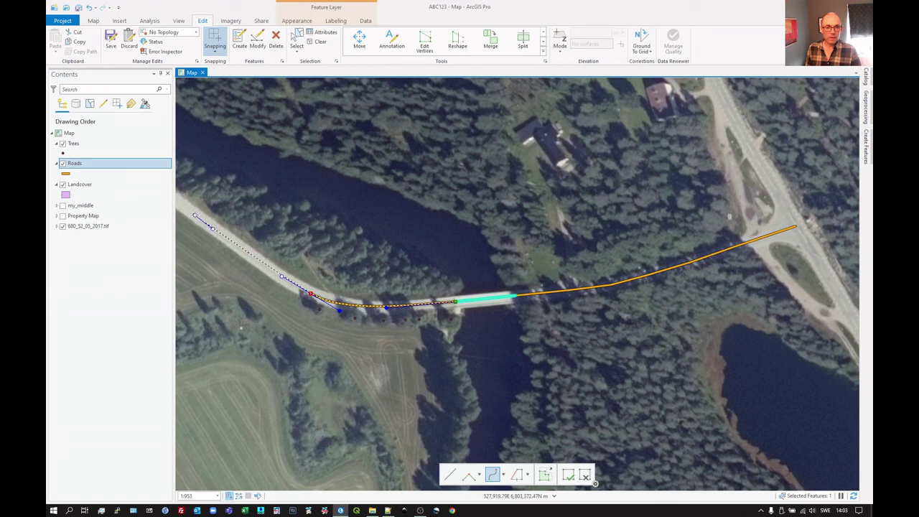
right_click(194, 214)
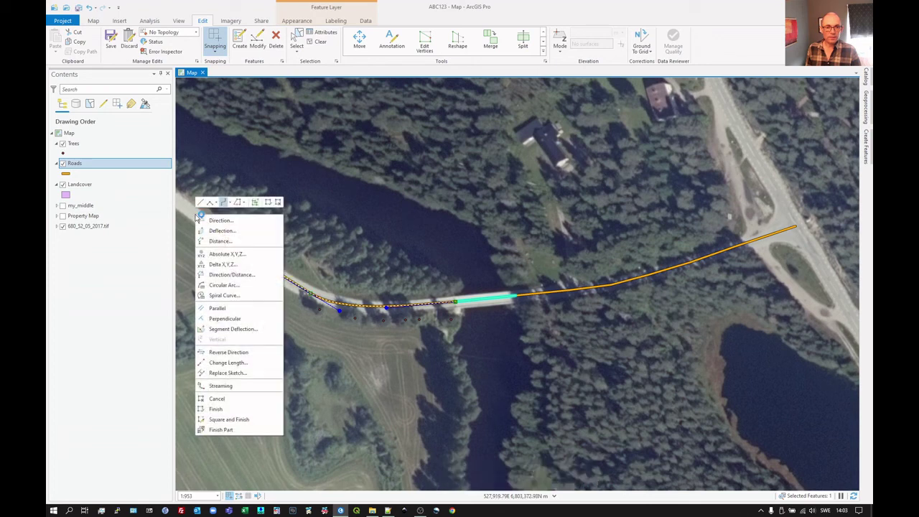
left_click(217, 409)
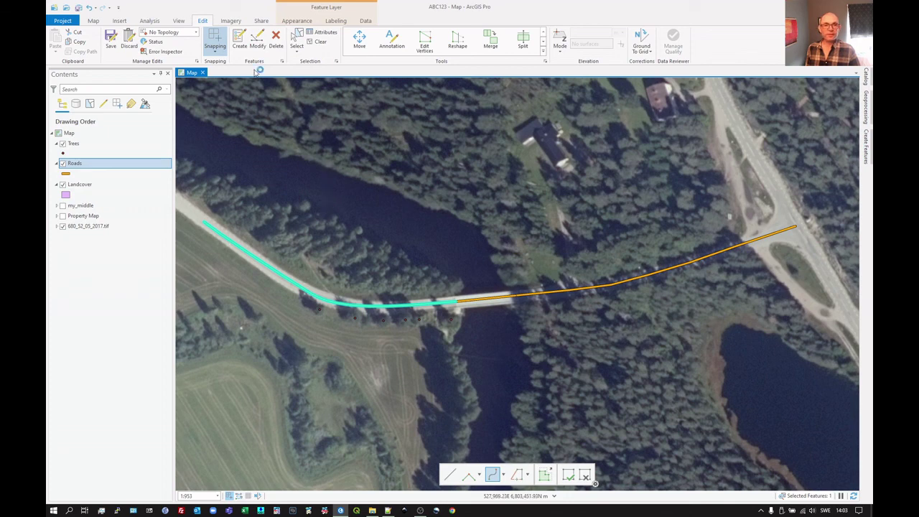
Step: Clear the selection and bring up the Save Edits prompt for the Roads edits
left_click(316, 41)
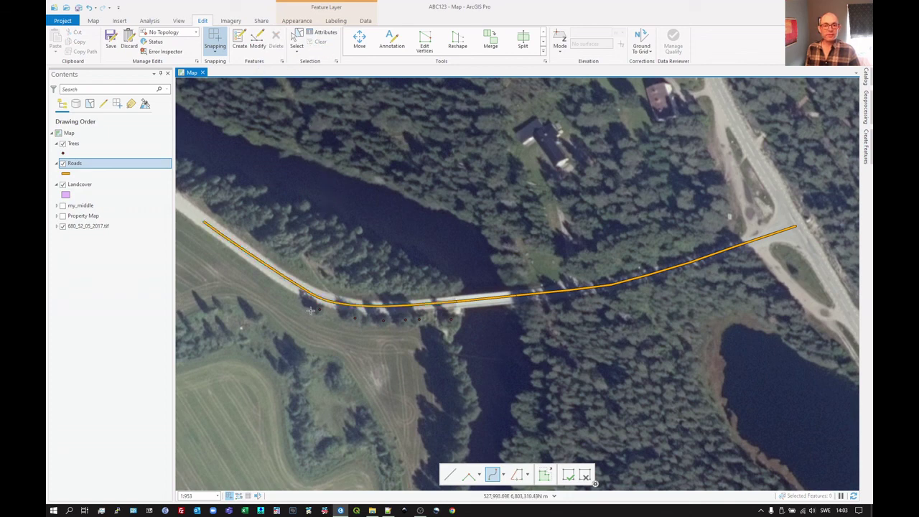
left_click(111, 41)
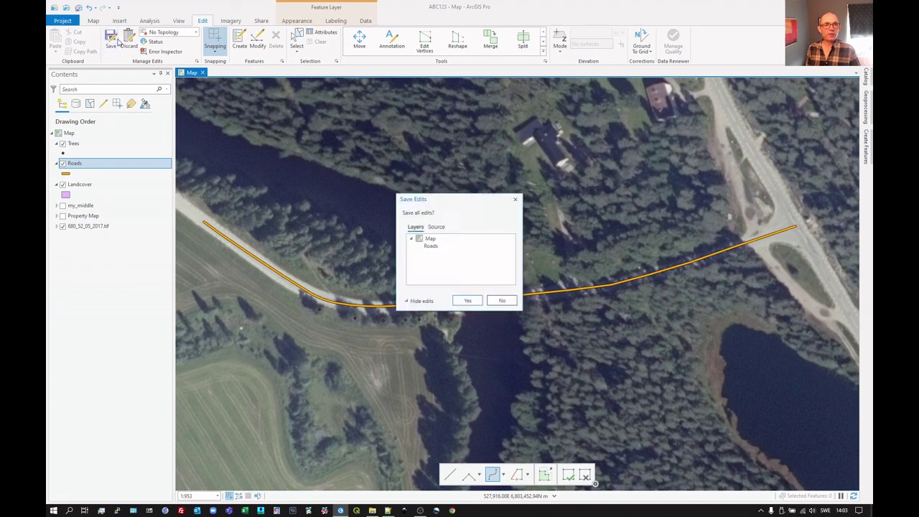